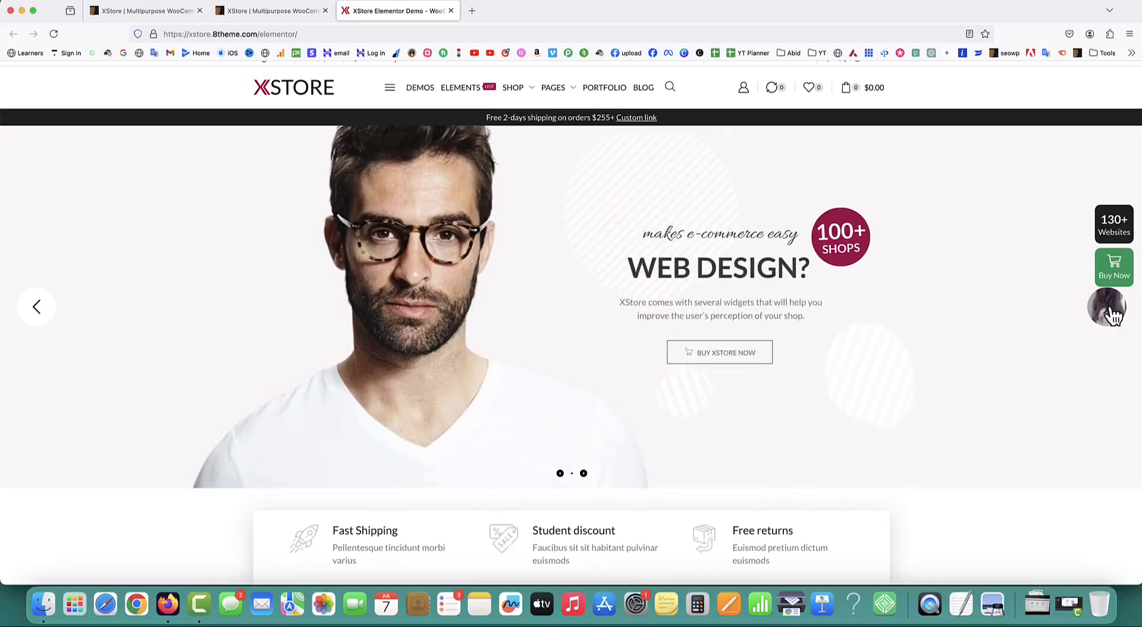
# Advance the XStore demo's hero slider to the next slide.
pyautogui.click(1108, 307)
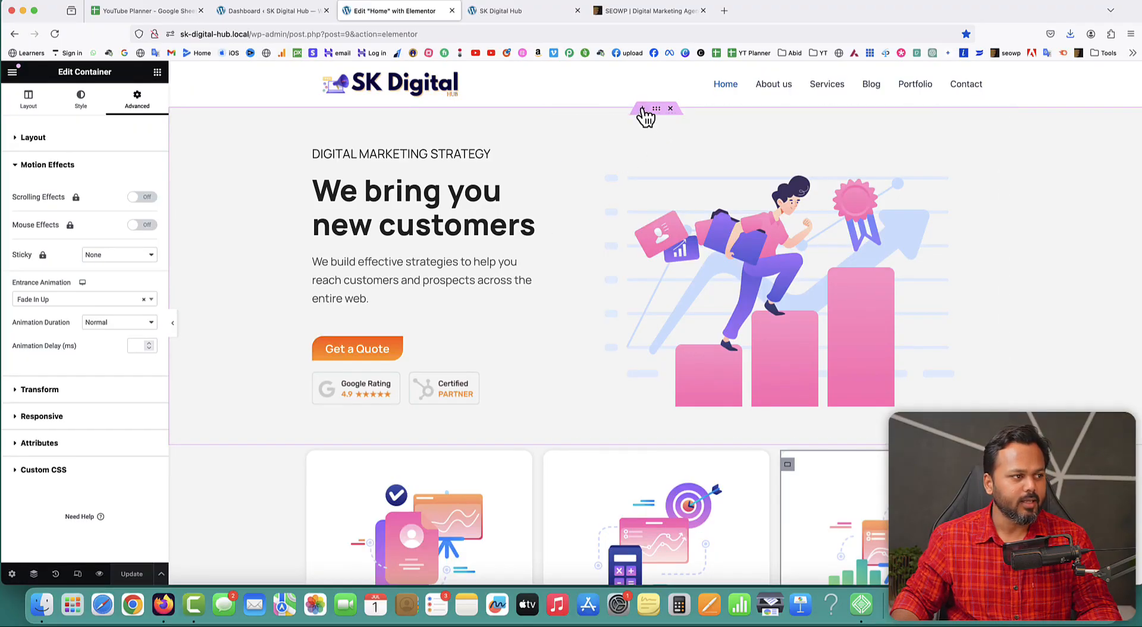
# Add a single row-direction container above the "We bring you new customers" section of the Home page.
pyautogui.click(642, 109)
pyautogui.click(632, 160)
pyautogui.click(619, 189)
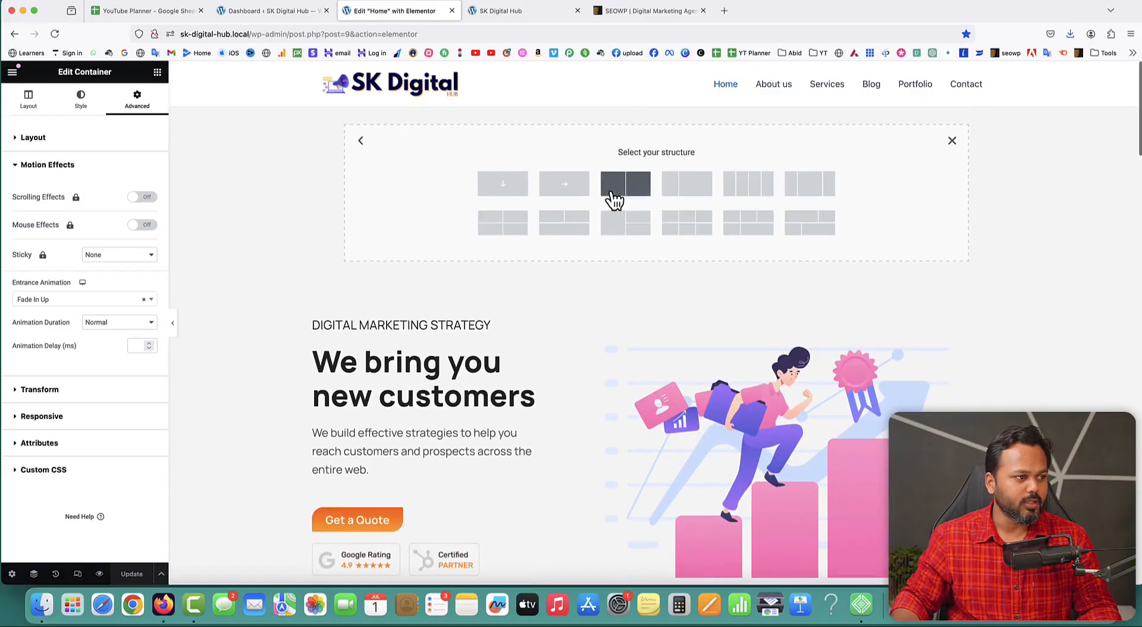
pyautogui.click(565, 184)
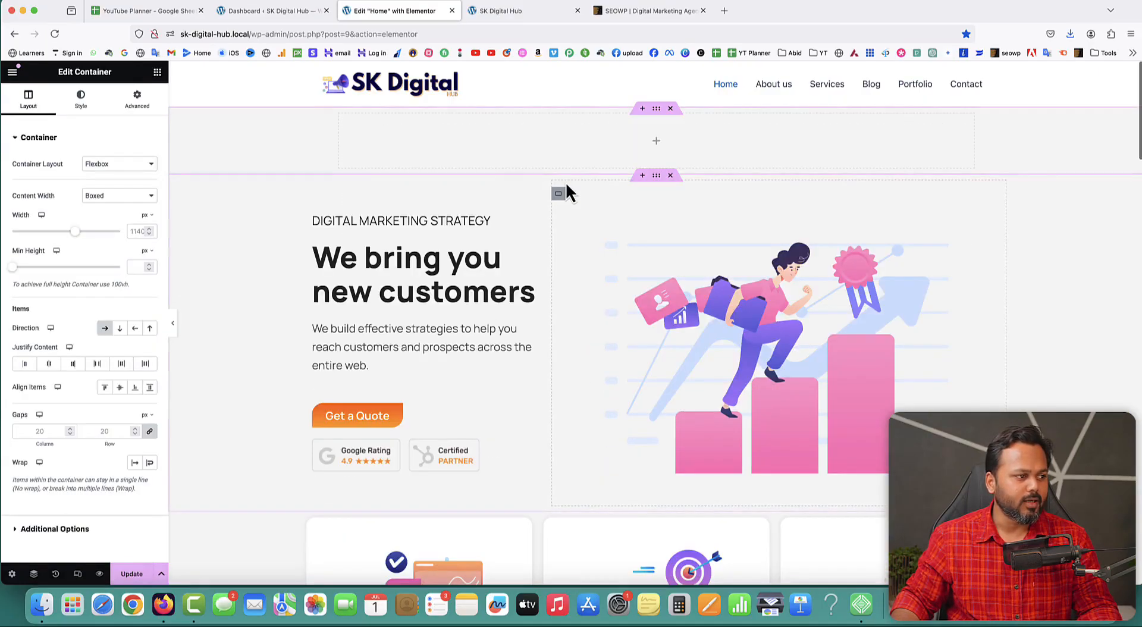
# Find the Image Carousel widget by searching for "image" and place it in the new empty container.
pyautogui.click(657, 142)
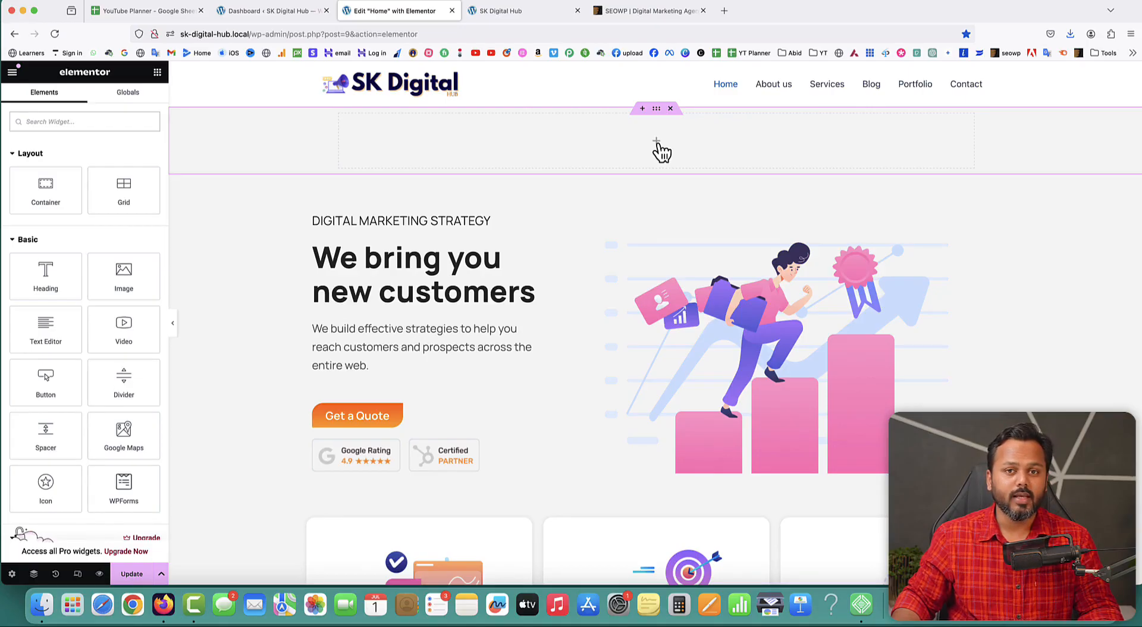
pyautogui.click(85, 121)
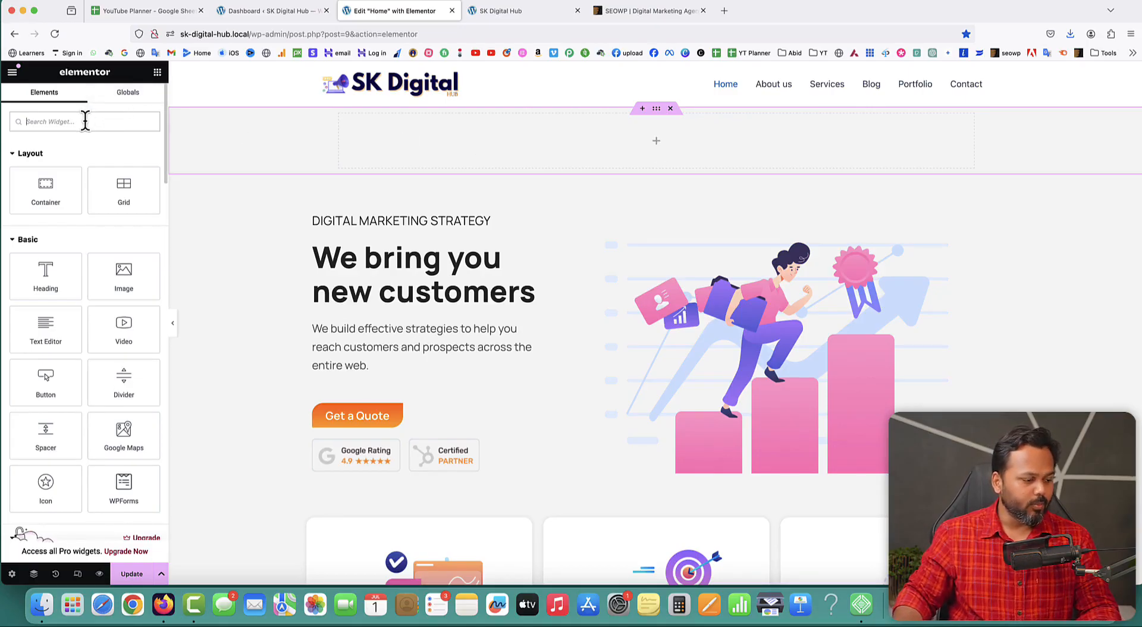
pyautogui.write('image')
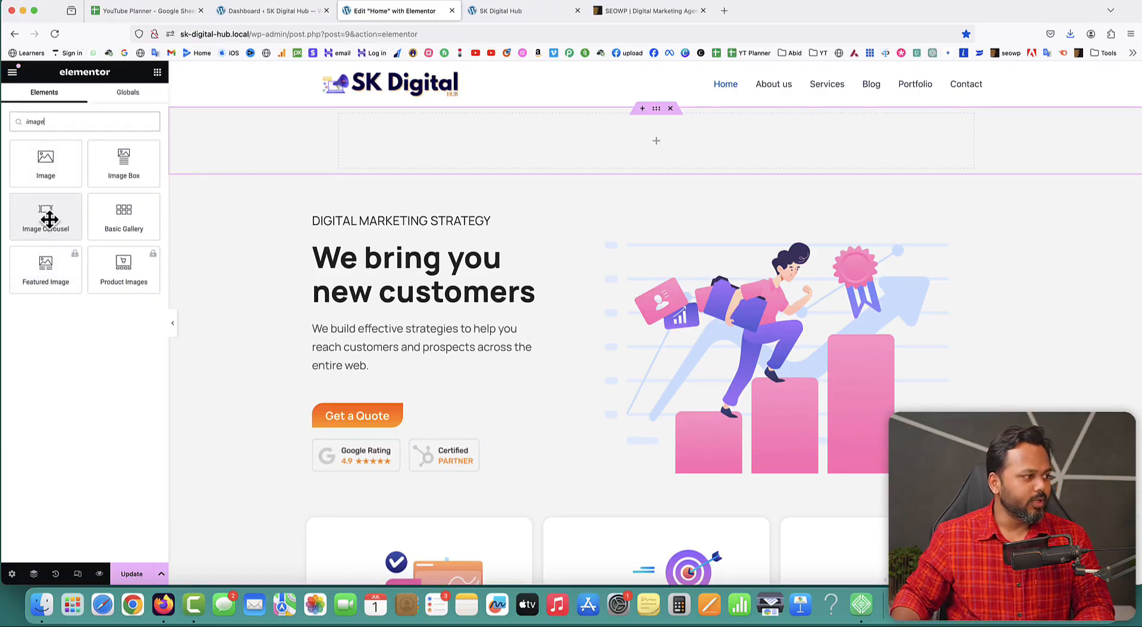
pyautogui.moveTo(50, 219); pyautogui.dragTo(393, 150)
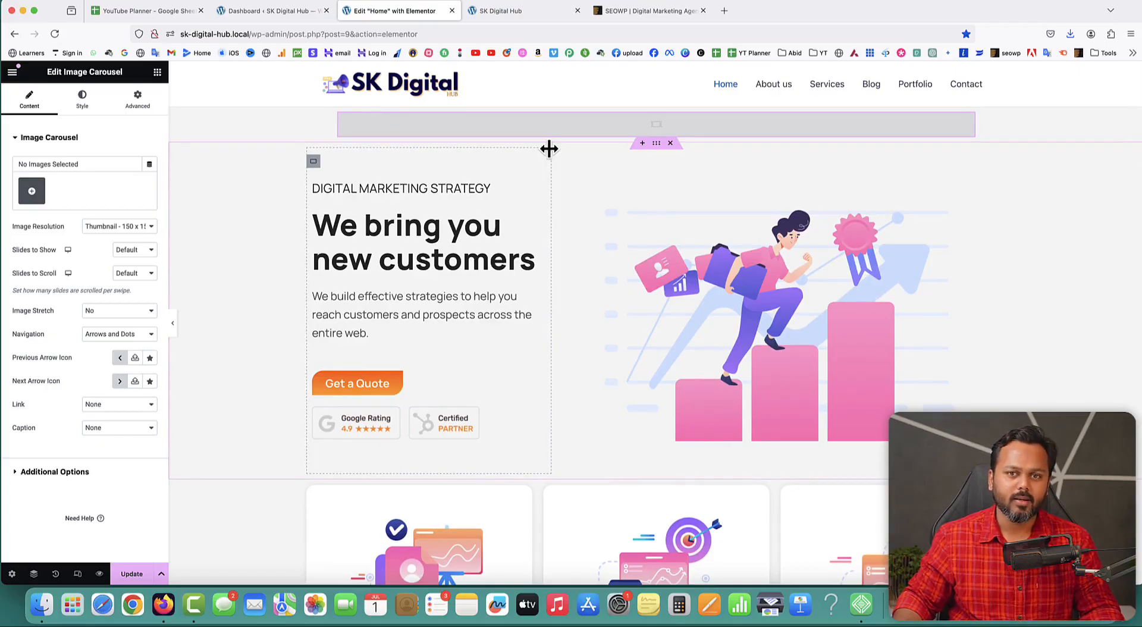
# Upload the three banner images from the Lecture 21 folder to the media library for the carousel.
pyautogui.click(32, 192)
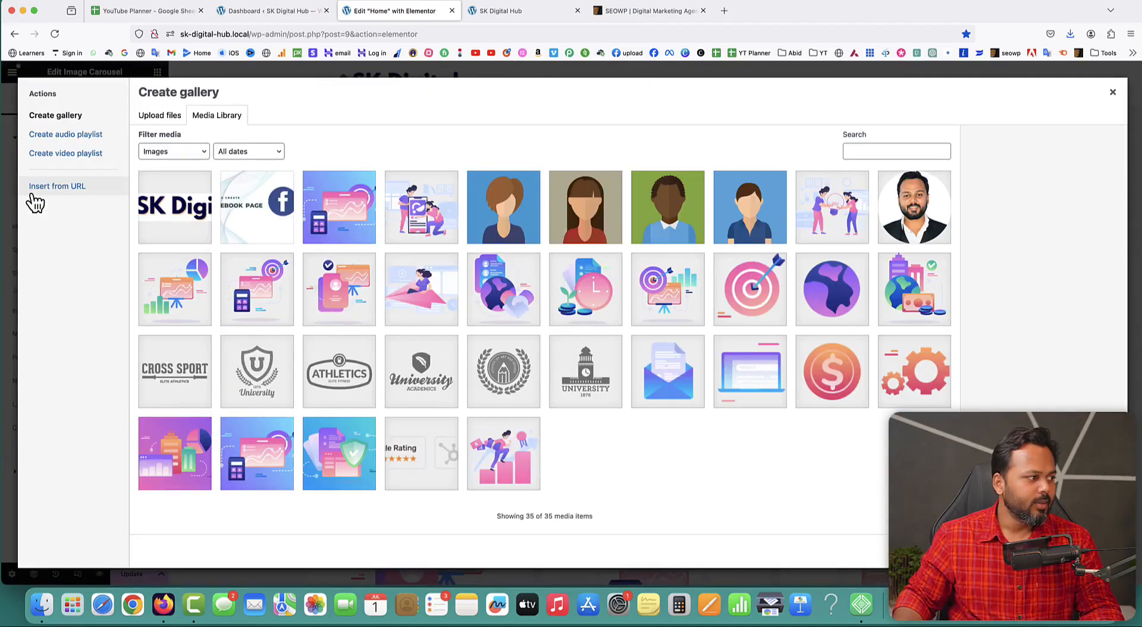
pyautogui.click(160, 116)
pyautogui.click(619, 307)
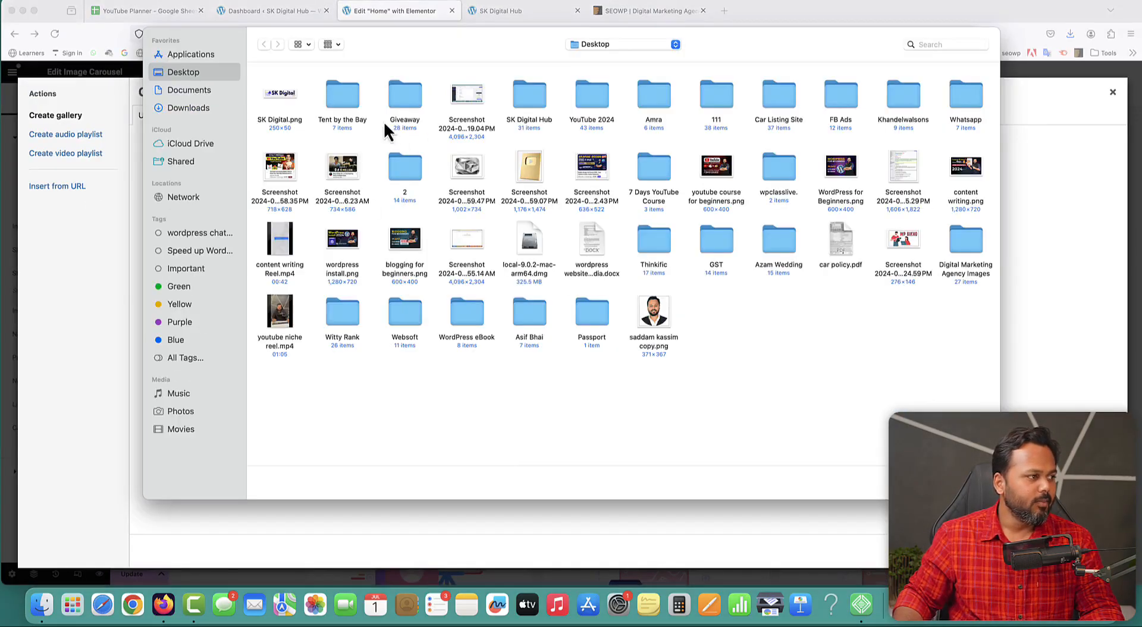
pyautogui.click(622, 45)
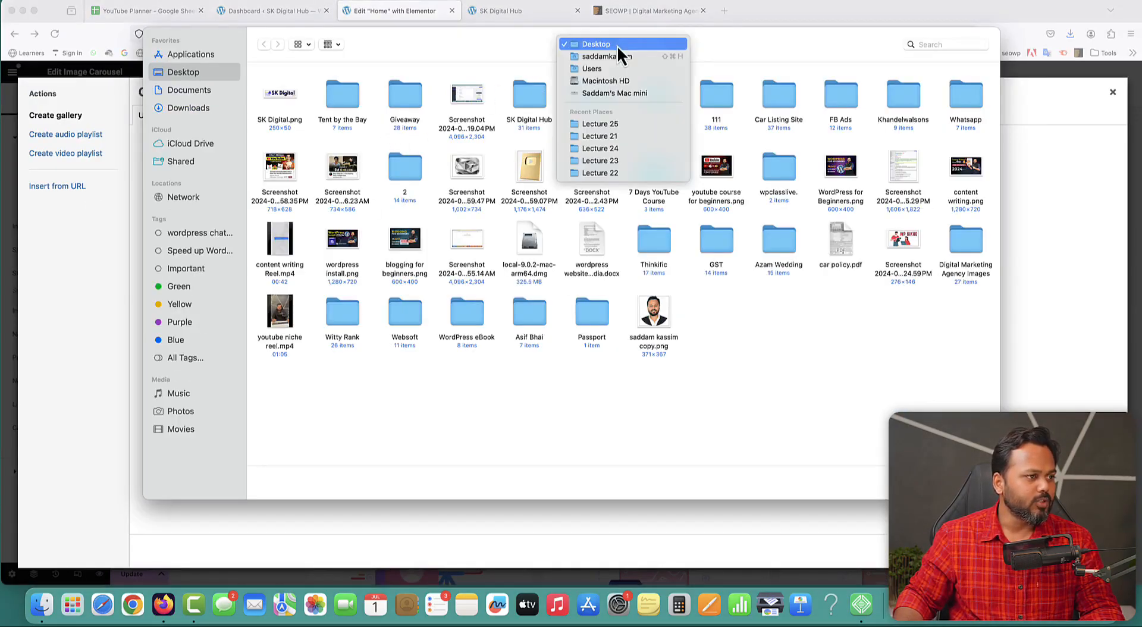
pyautogui.click(613, 137)
pyautogui.moveTo(419, 156); pyautogui.dragTo(283, 100)
pyautogui.press('Return')
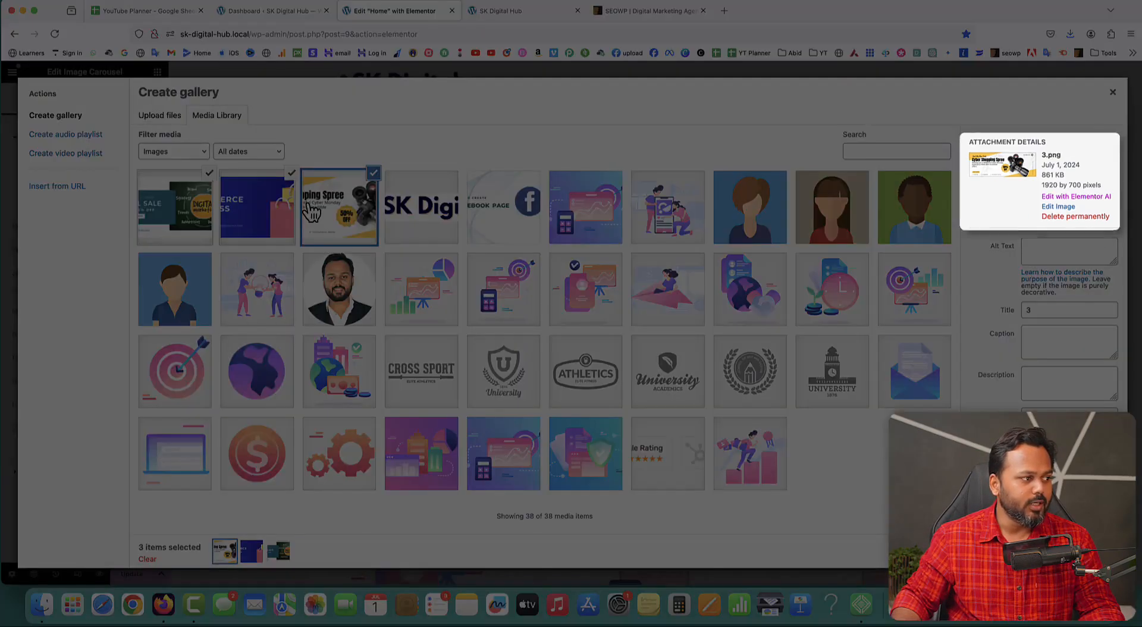
# Create a gallery from the three uploaded banners and insert it into the image carousel.
pyautogui.moveTo(1043, 185)
pyautogui.mouseDown()
pyautogui.moveTo(1082, 184)
pyautogui.moveTo(1053, 185)
pyautogui.mouseUp()
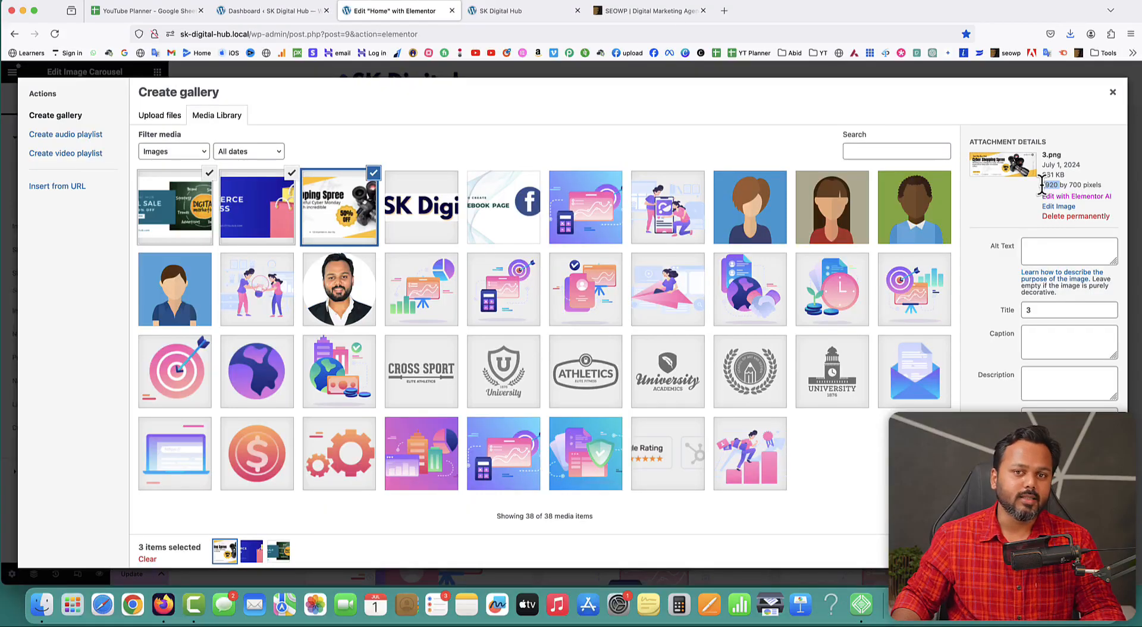
pyautogui.click(1076, 551)
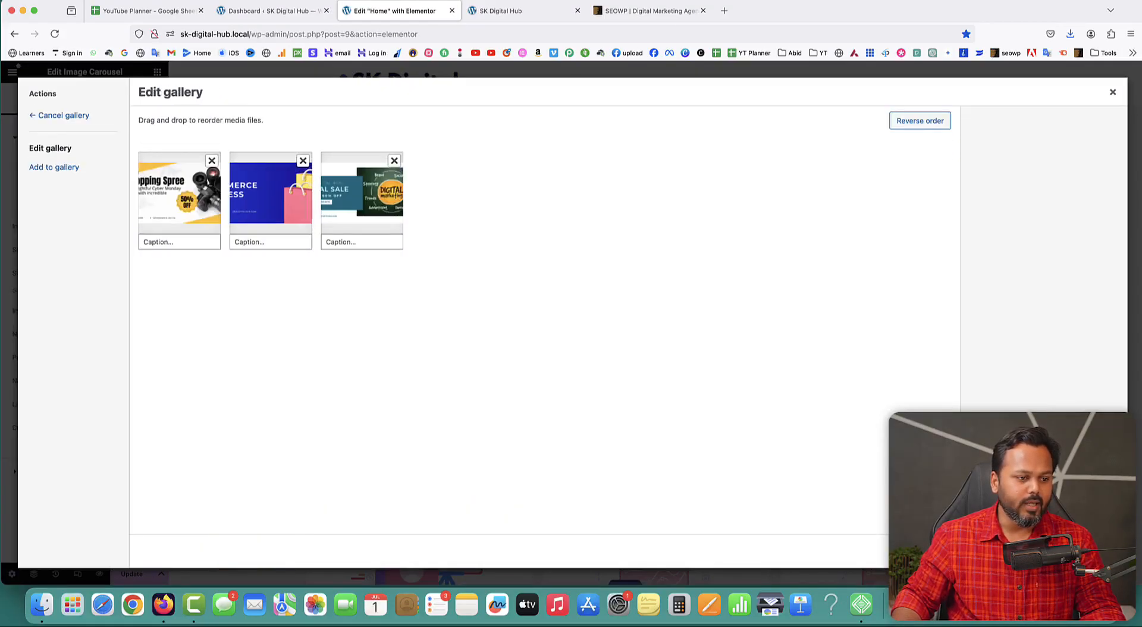
pyautogui.click(1076, 551)
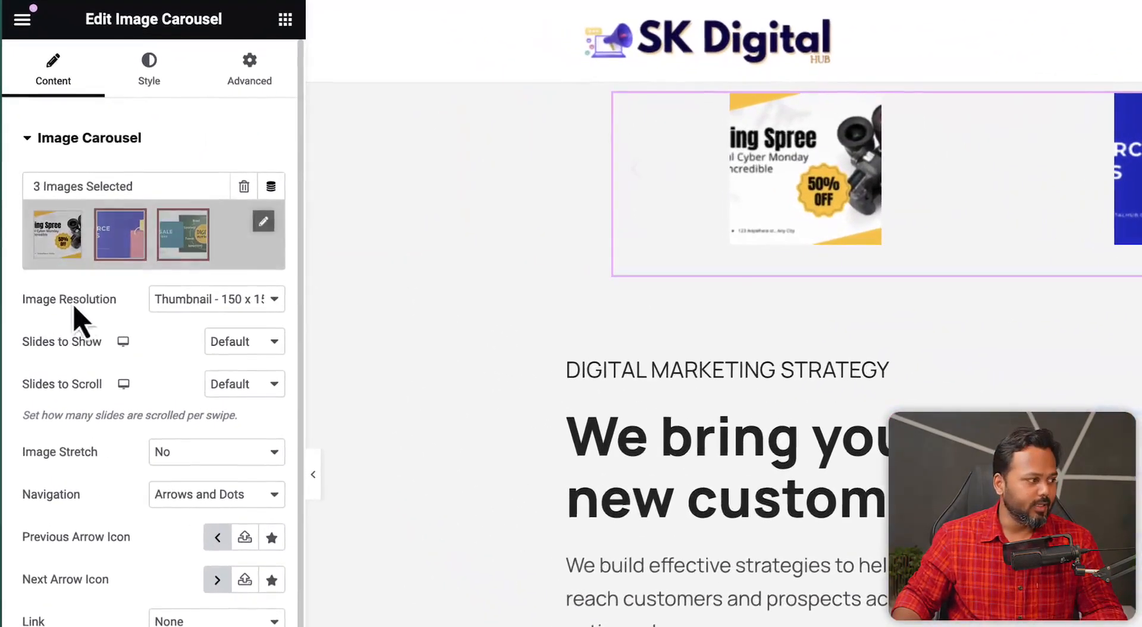
# Configure the image carousel with Full image resolution, 1 slide to show and Arrows navigation.
pyautogui.click(181, 301)
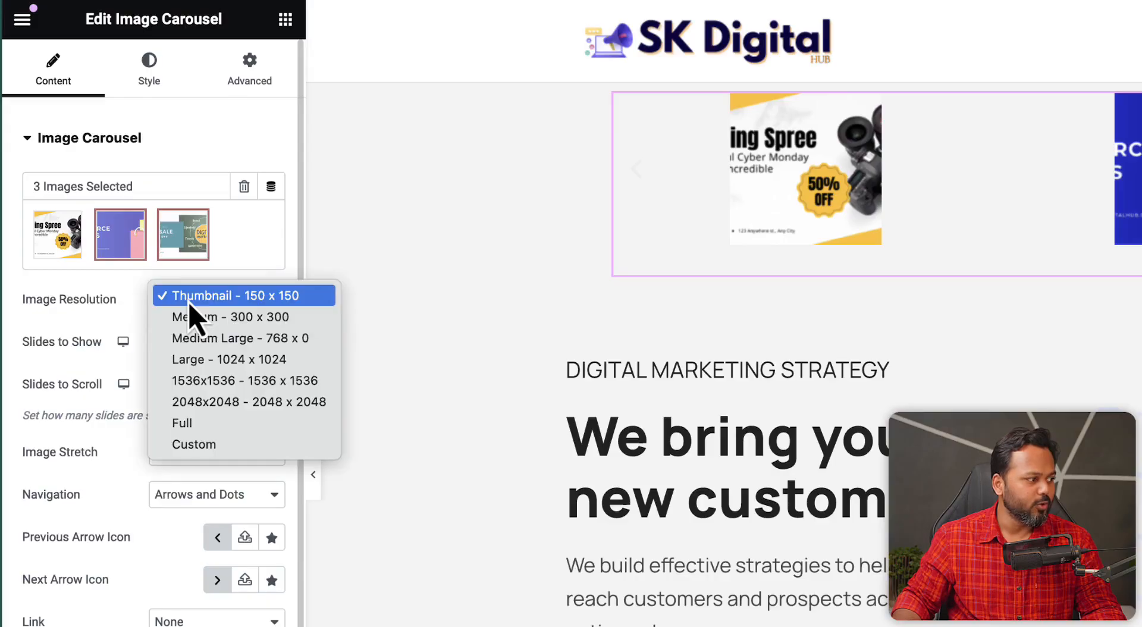
pyautogui.click(212, 424)
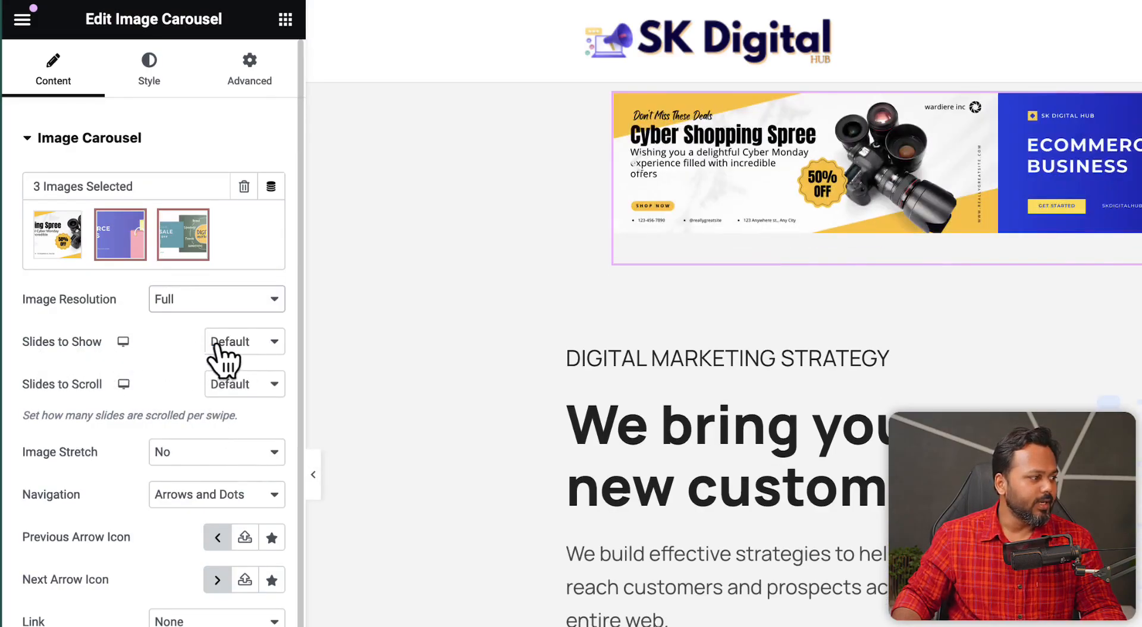
pyautogui.click(247, 344)
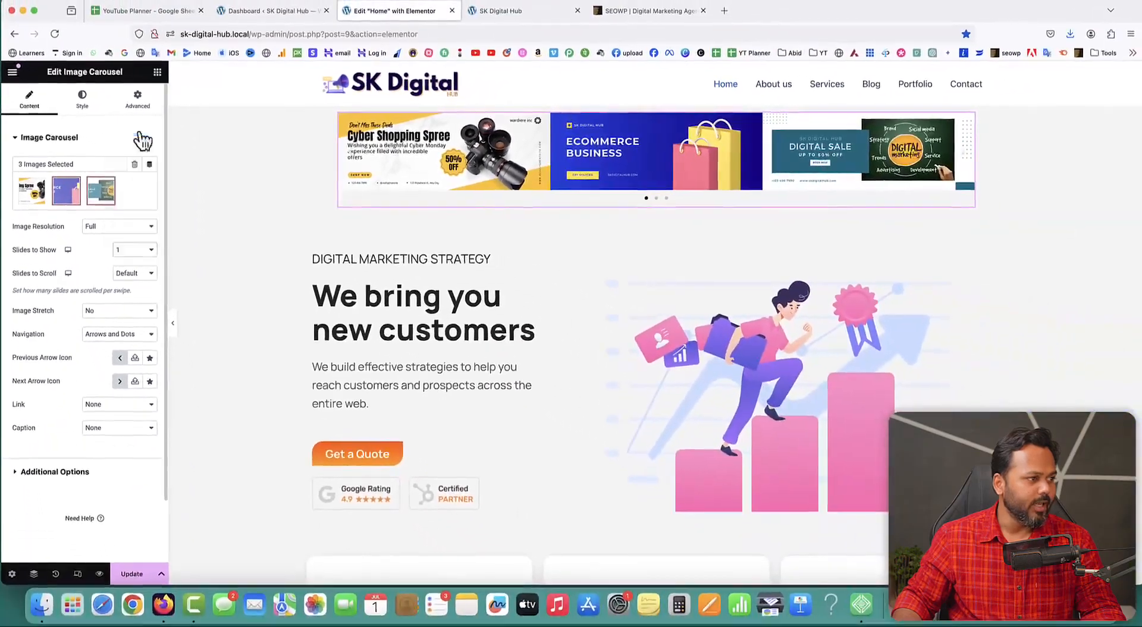
pyautogui.click(233, 123)
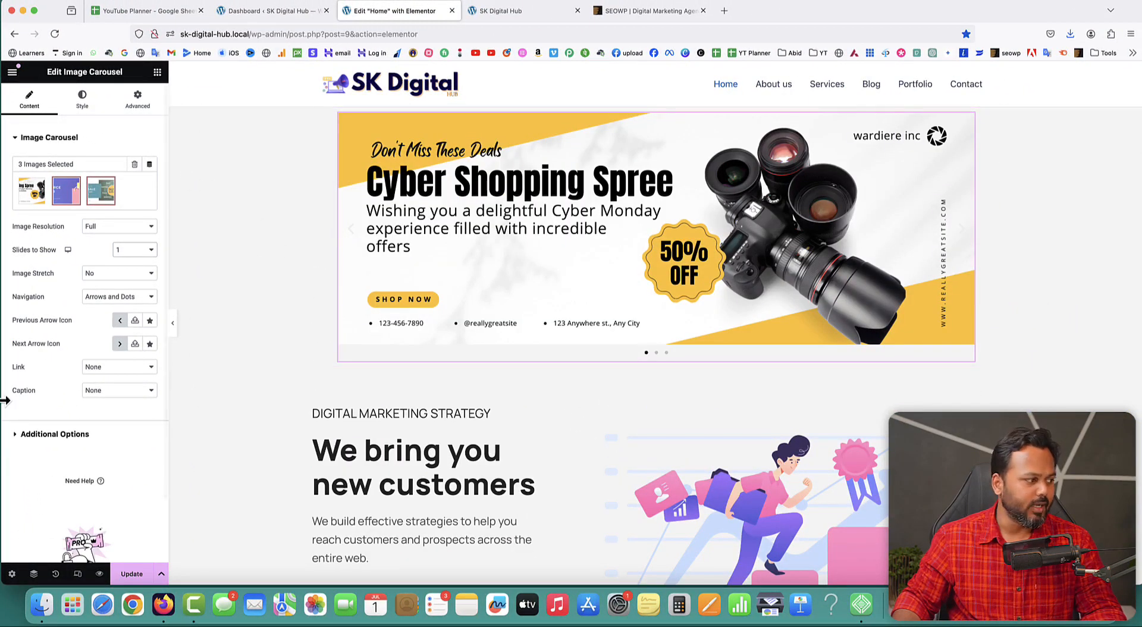
pyautogui.click(113, 297)
pyautogui.click(112, 310)
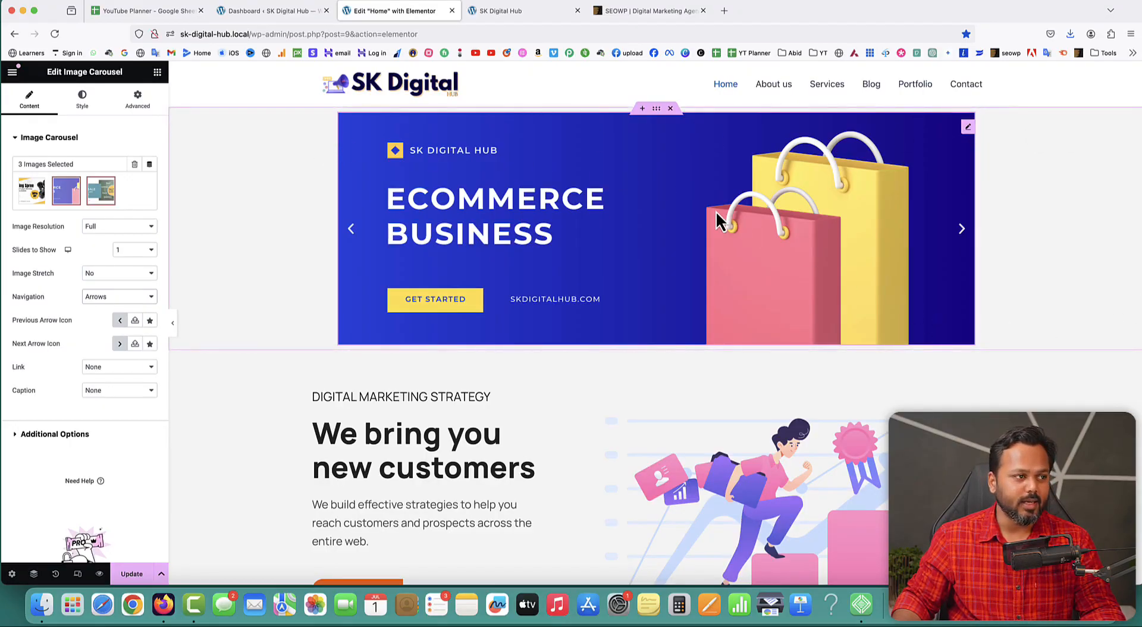
# Set the content width of the carousel's container to Full Width.
pyautogui.click(657, 110)
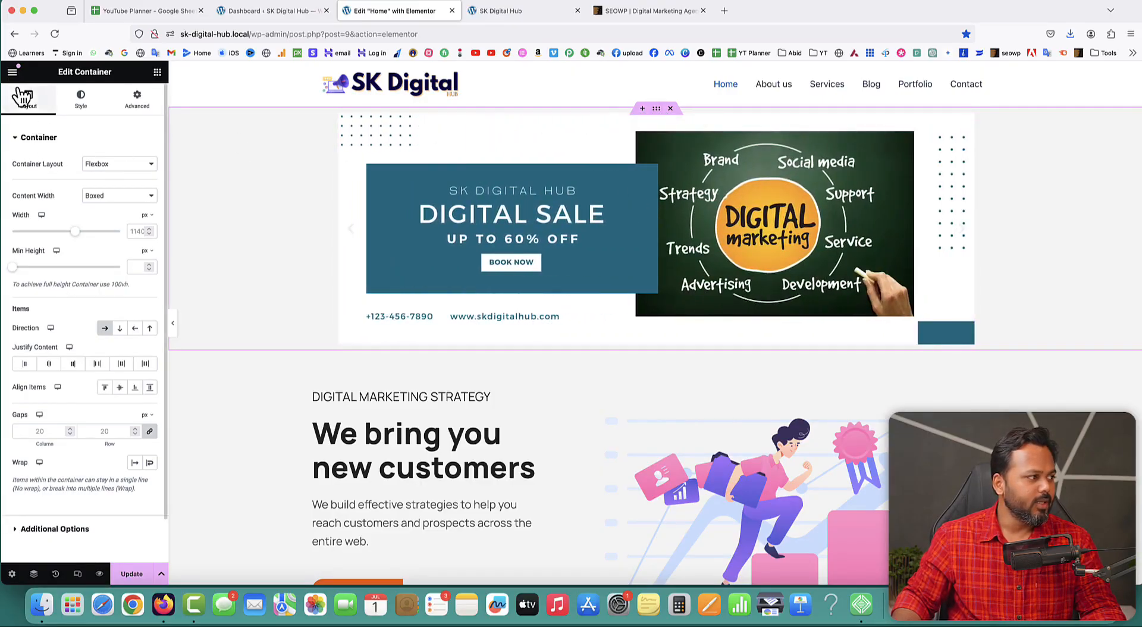
pyautogui.click(113, 197)
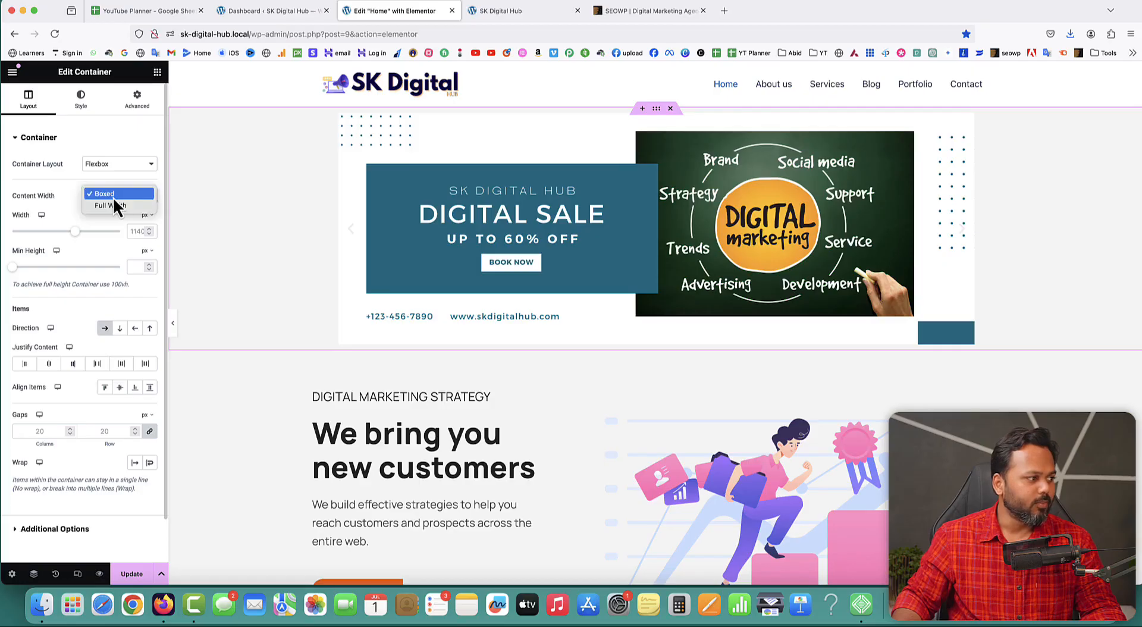
pyautogui.click(111, 205)
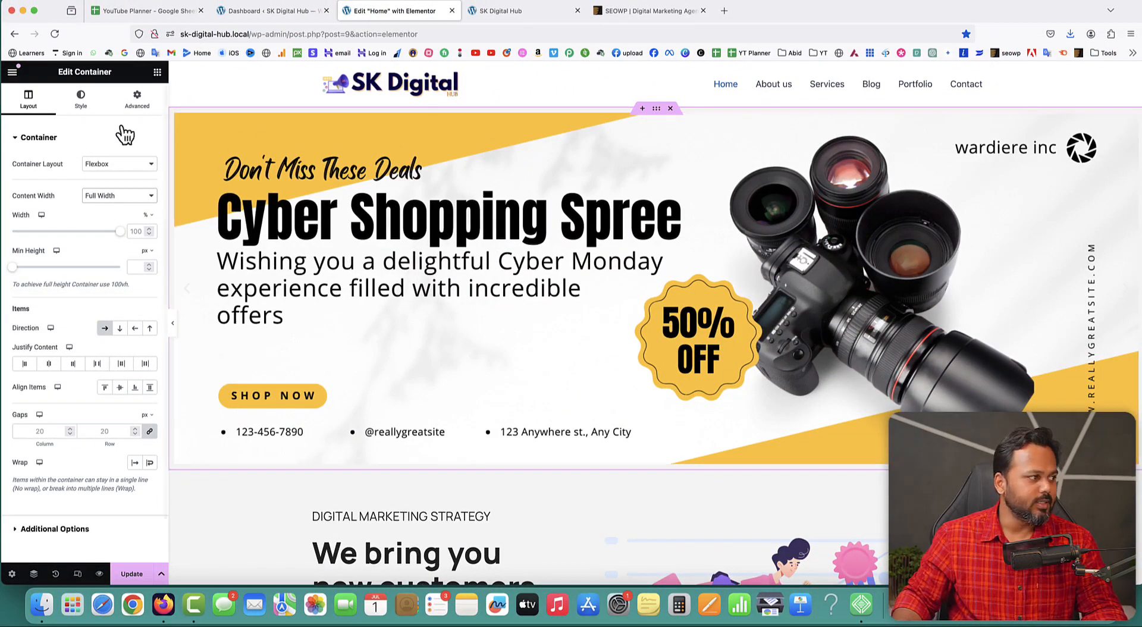
# Set the carousel container's padding to 0 on all sides and update the page.
pyautogui.click(136, 105)
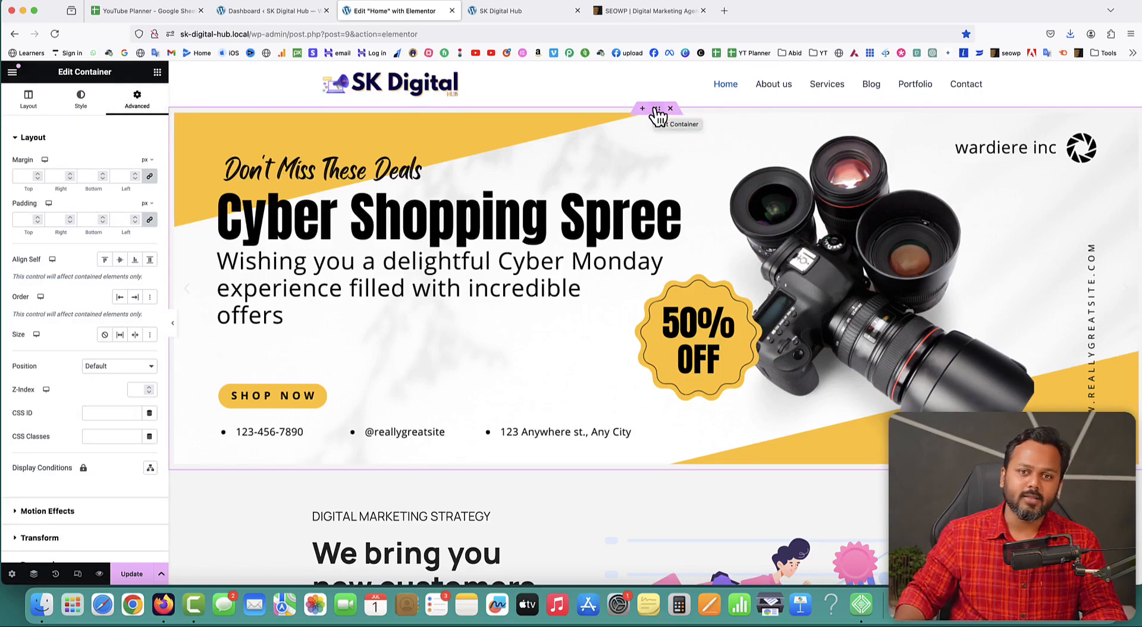
pyautogui.click(21, 219)
pyautogui.scroll(-1, 21, 220)
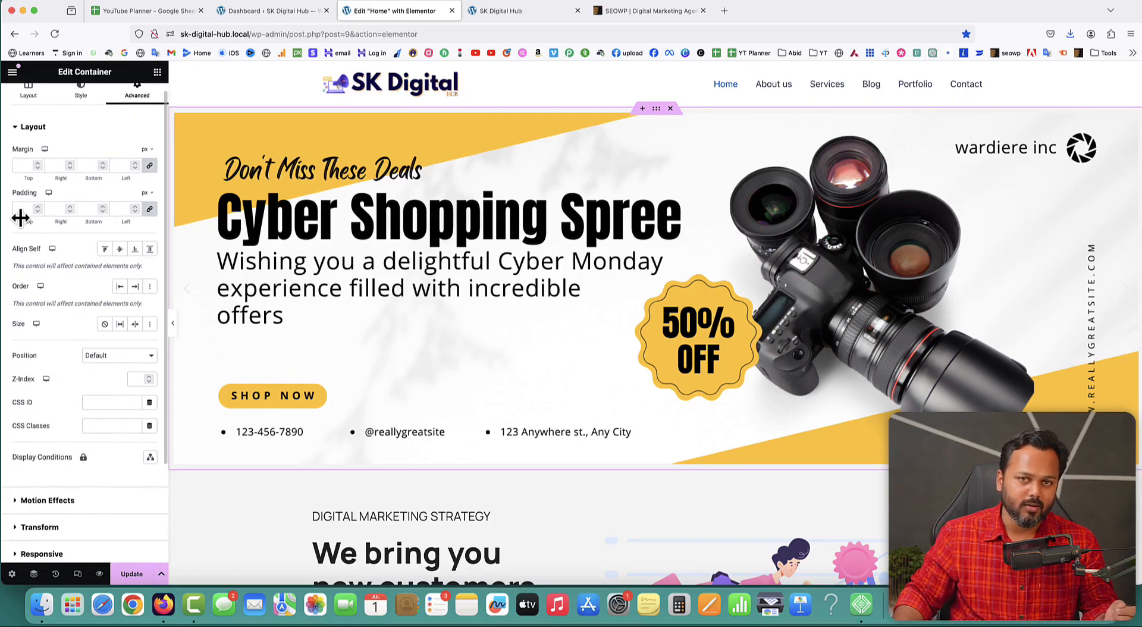
pyautogui.write('0')
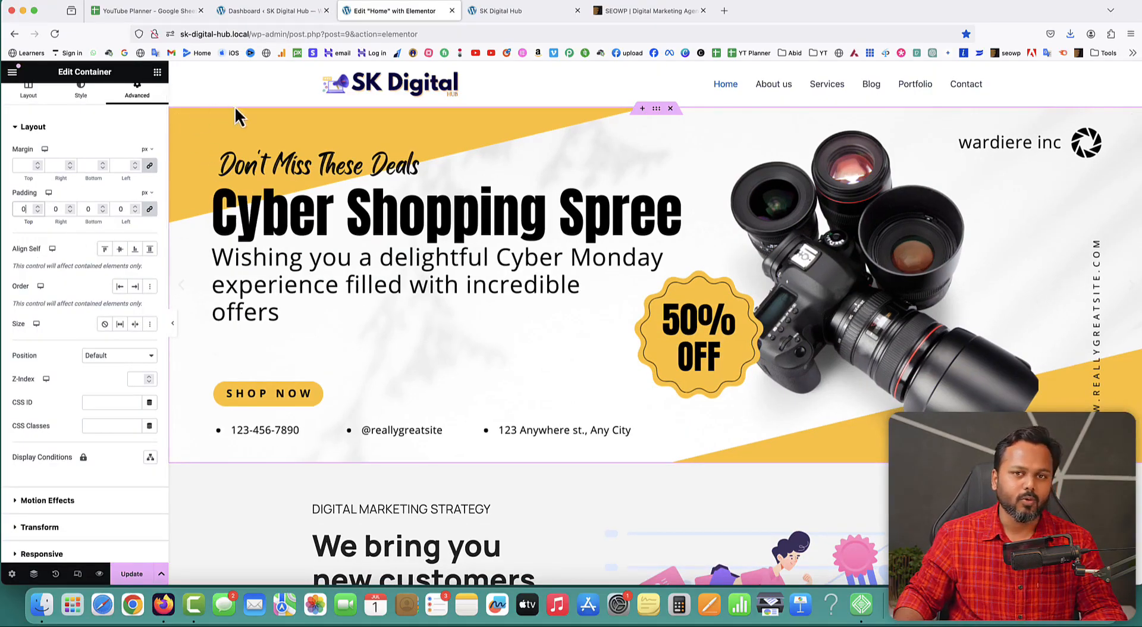
pyautogui.click(131, 574)
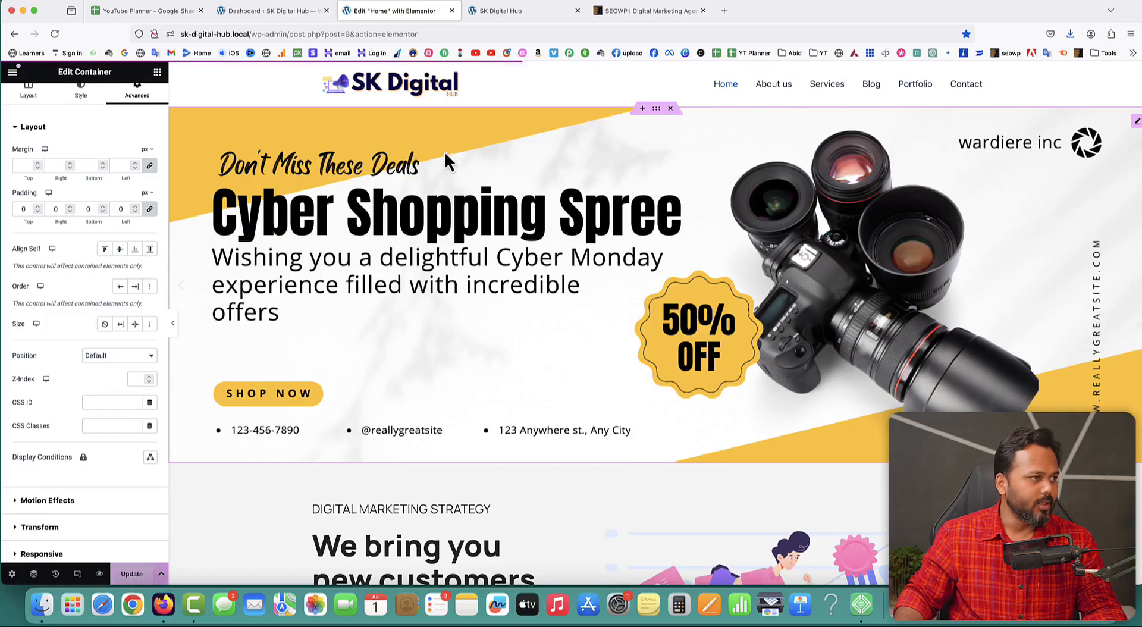
# Reload the live SK Digital Hub homepage and step through all the carousel slides with the next arrow.
pyautogui.click(505, 11)
pyautogui.click(54, 34)
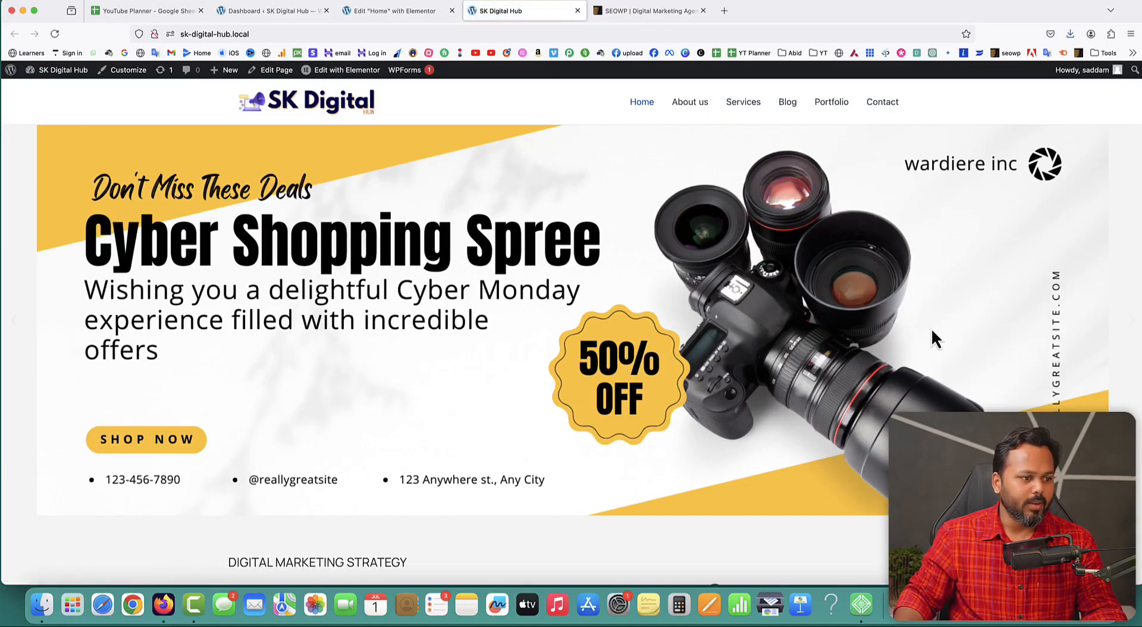
pyautogui.click(1134, 327)
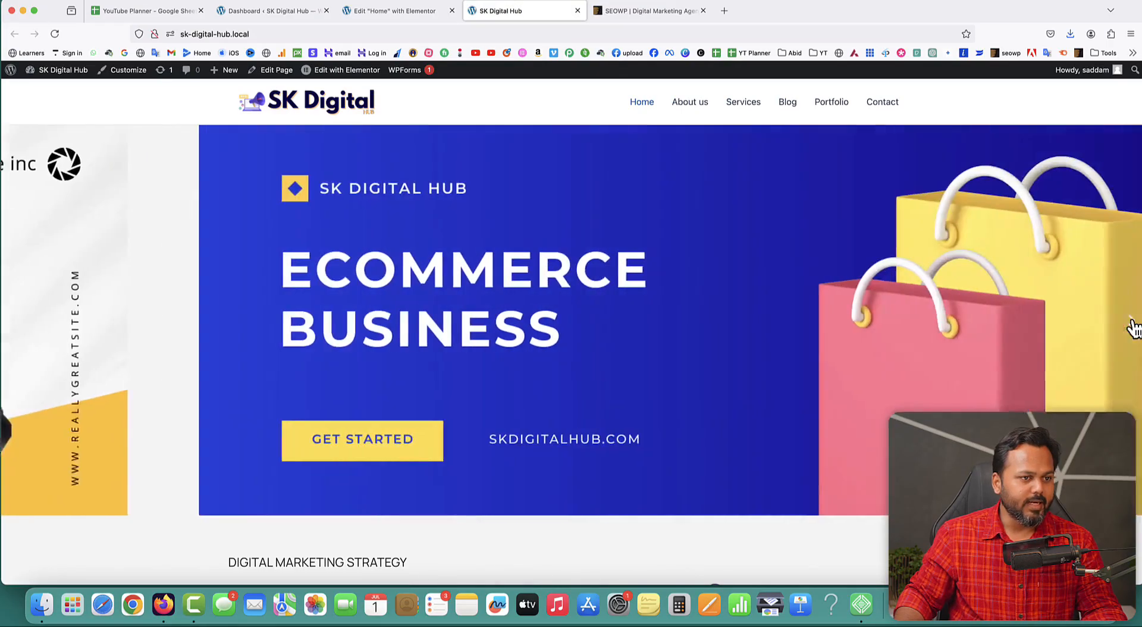
pyautogui.click(1134, 327)
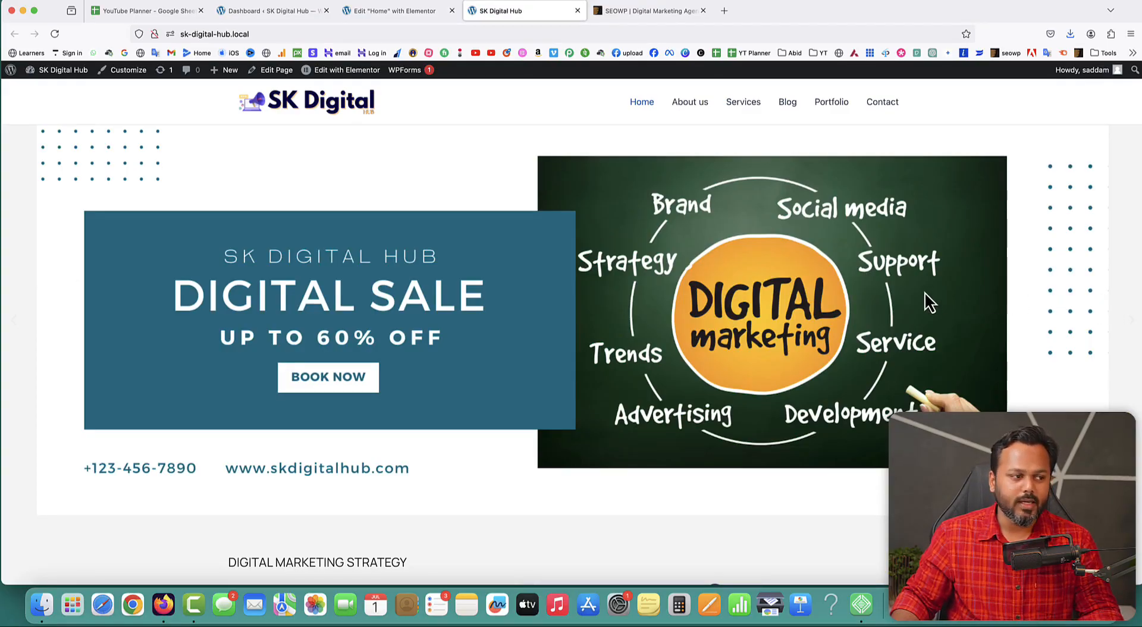
pyautogui.click(1133, 324)
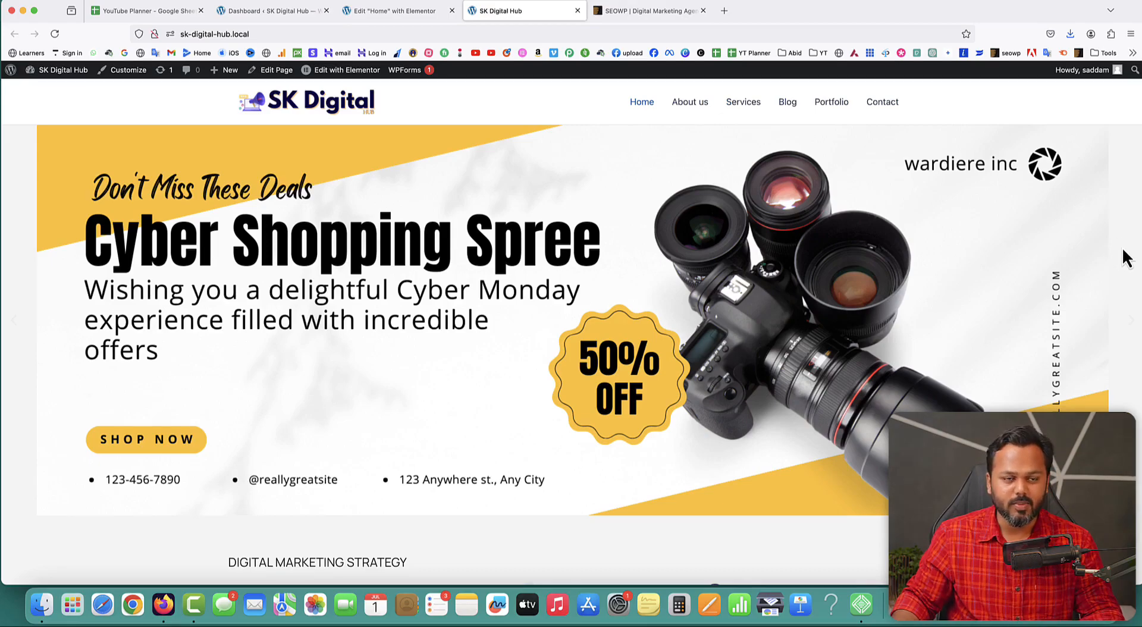
# Return to the Elementor editing of the Home page and open the image carousel's settings.
pyautogui.click(393, 11)
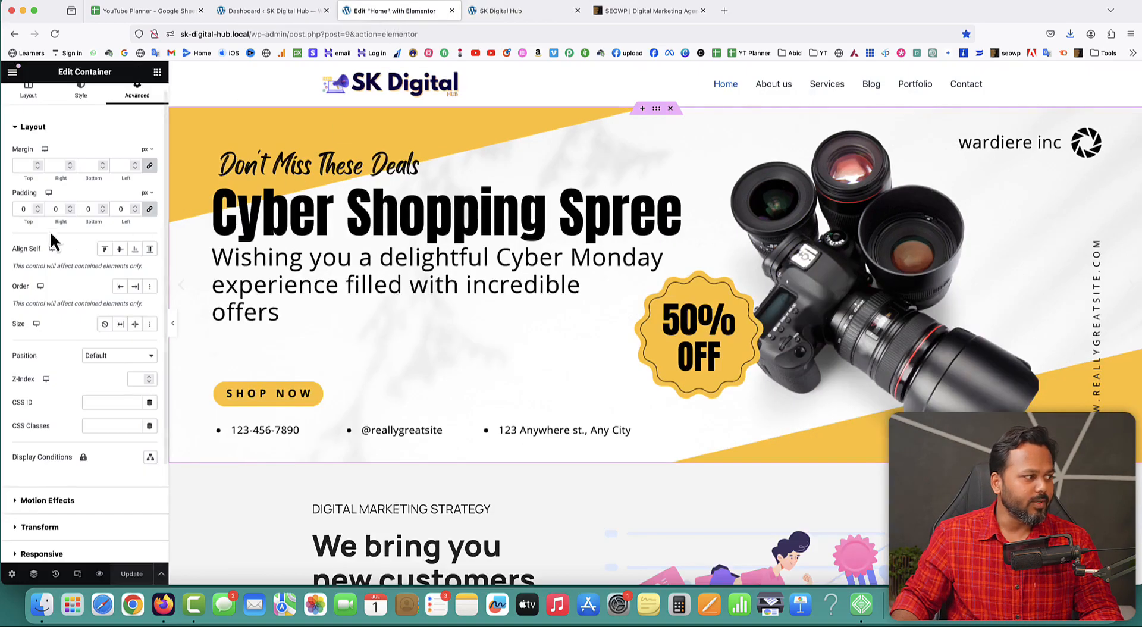
pyautogui.rightClick(1135, 126)
pyautogui.click(1065, 139)
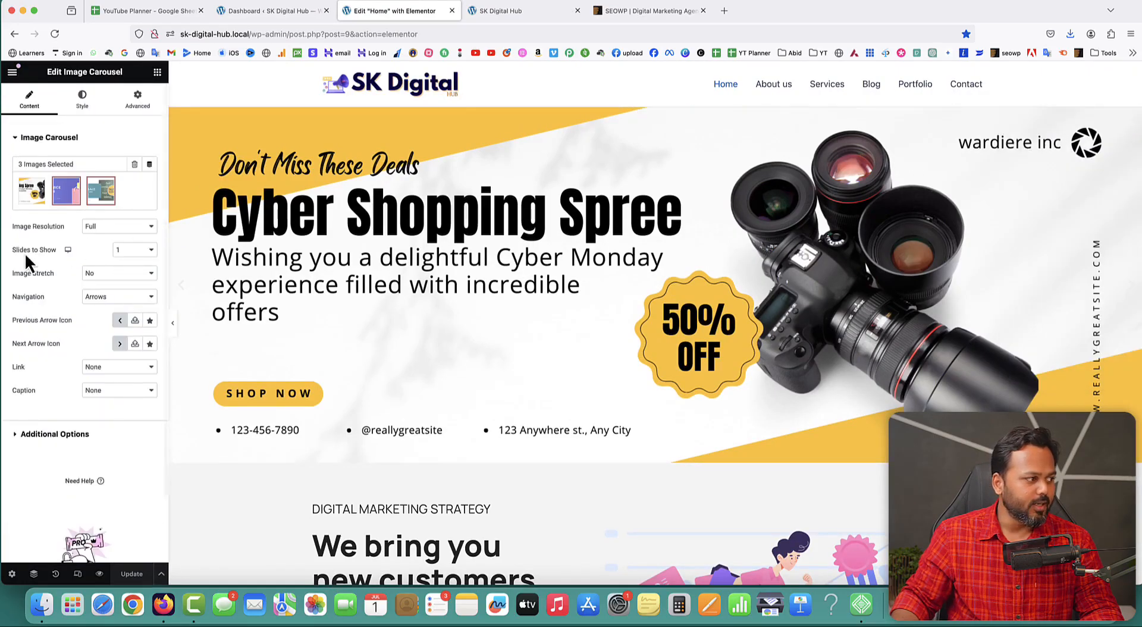